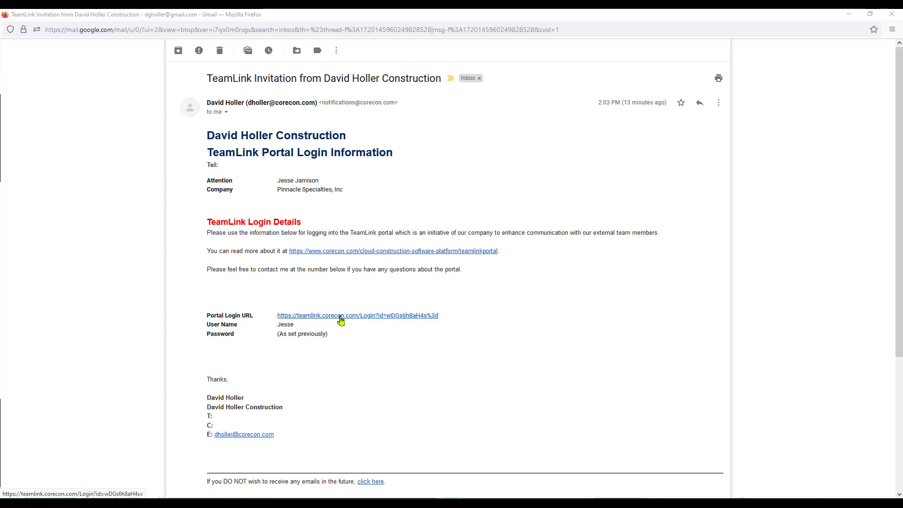
- Sign in from the invitation's portal link using the invited account's e-mail and password
left_click(340, 318)
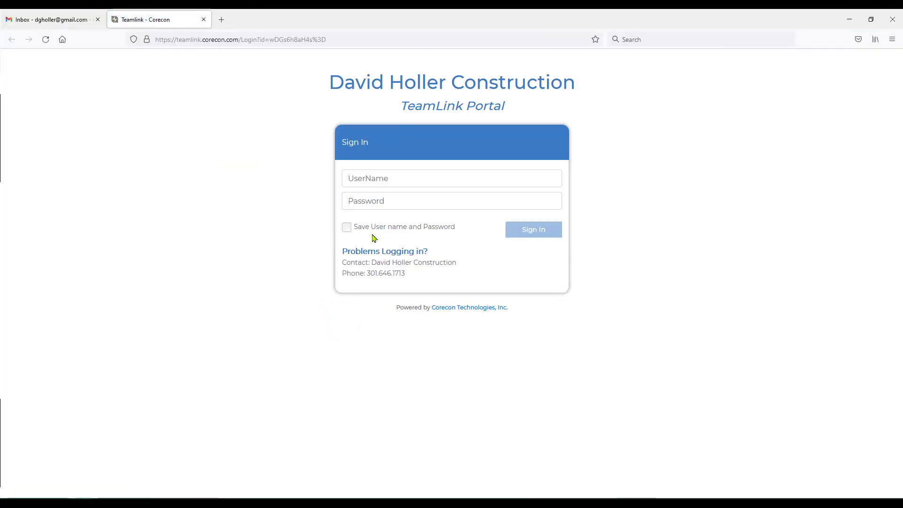
left_click(373, 178)
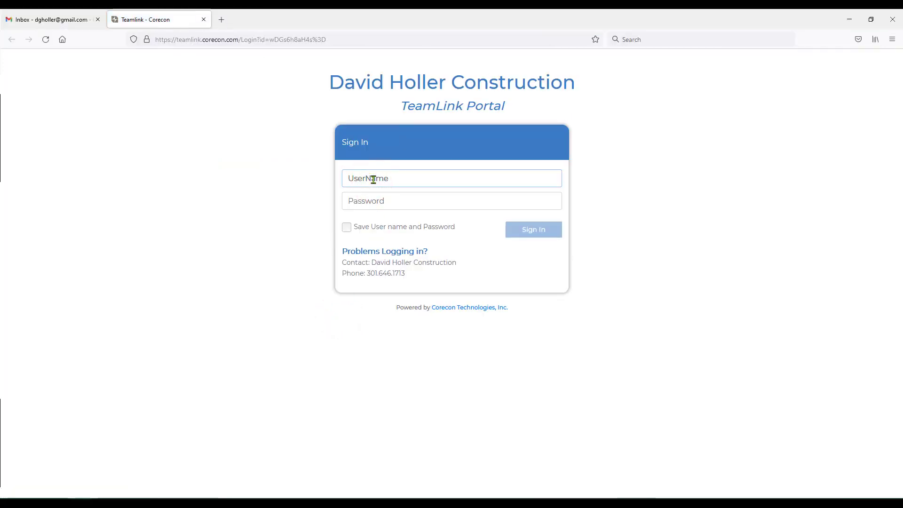
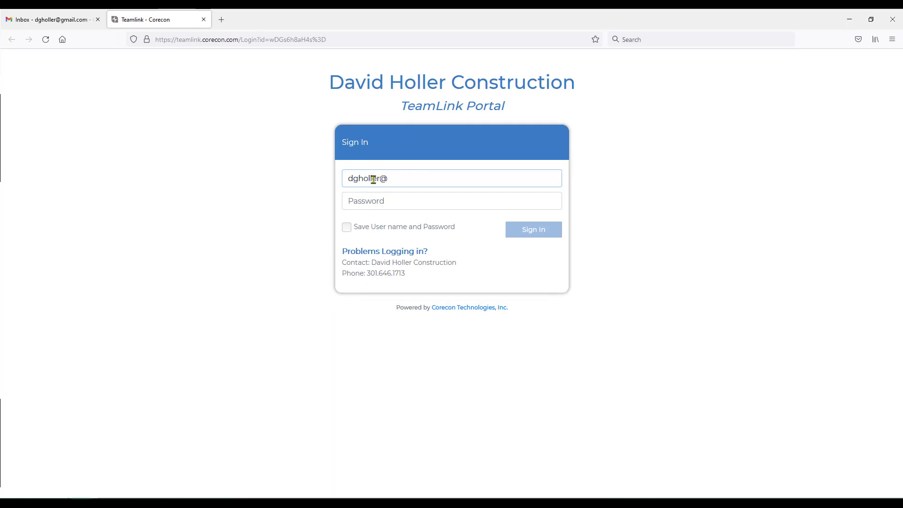
key("Tab")
type("******")
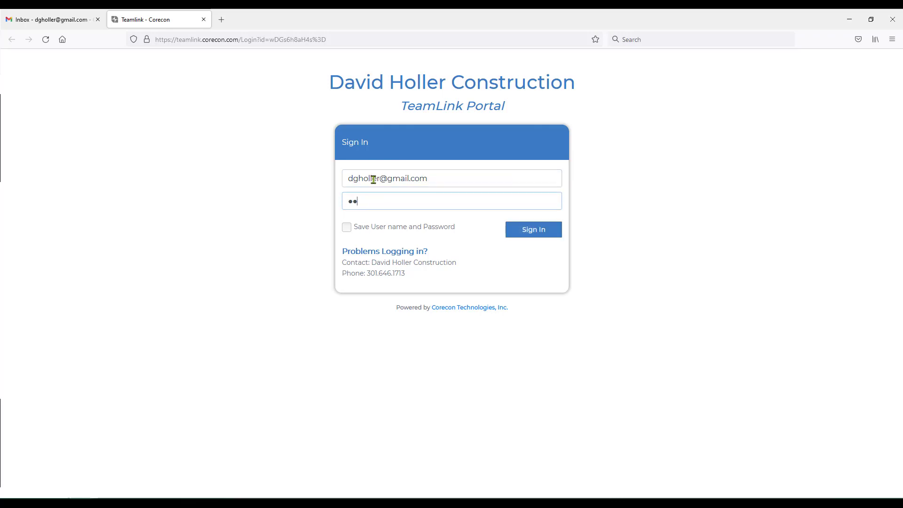
key("Return")
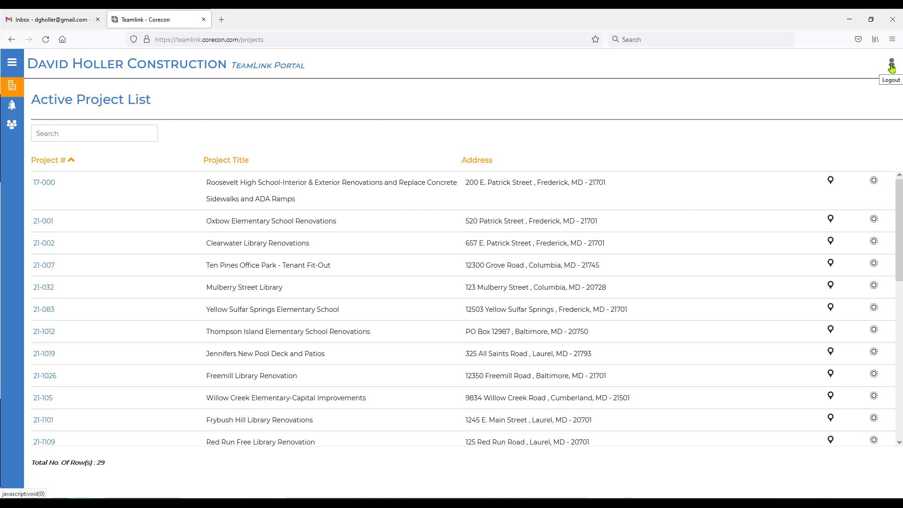
left_click(11, 63)
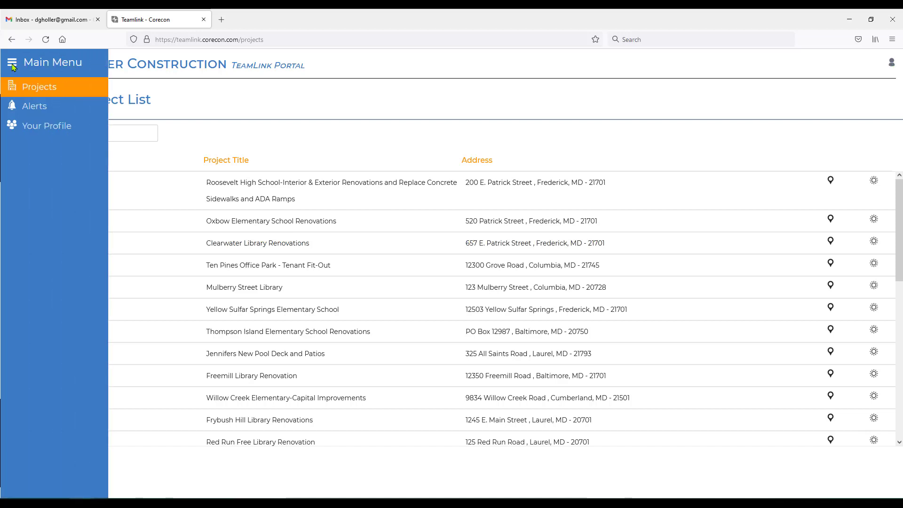
left_click(34, 91)
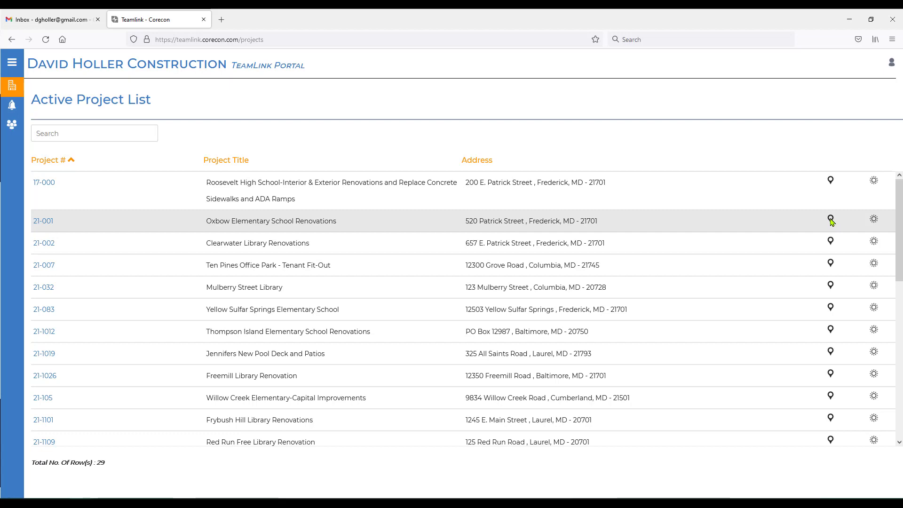
left_click(831, 220)
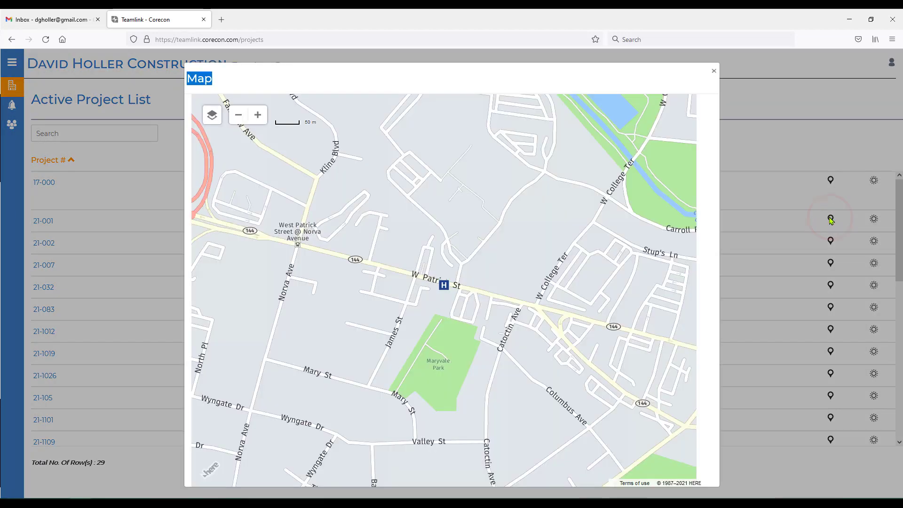
left_click(714, 70)
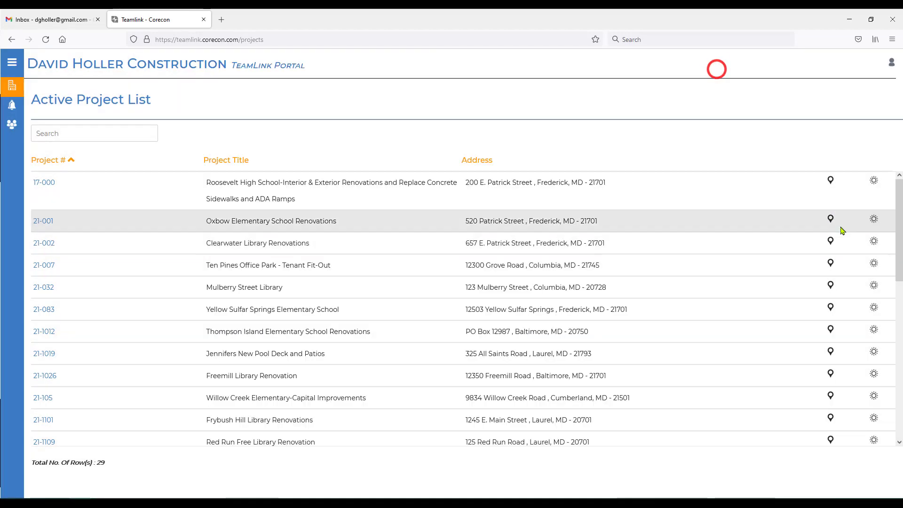
left_click(873, 220)
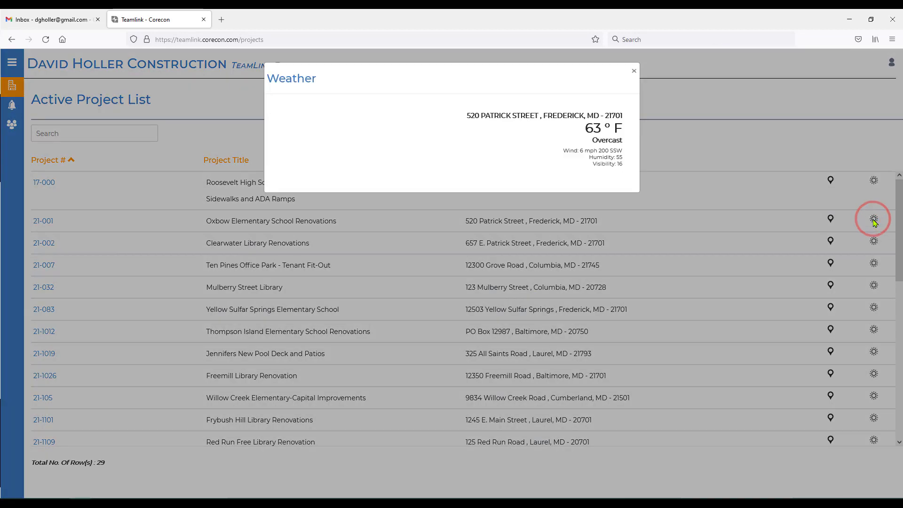
left_click(633, 71)
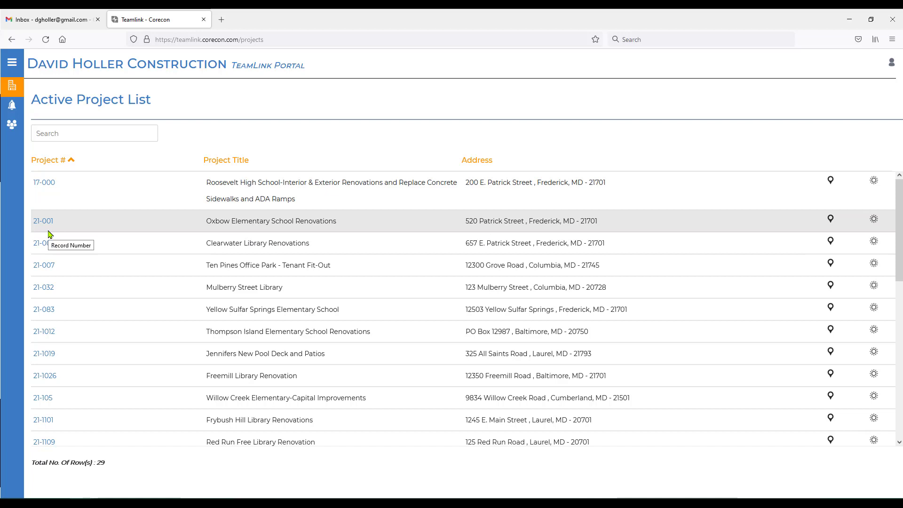
mouse_move(21, 118)
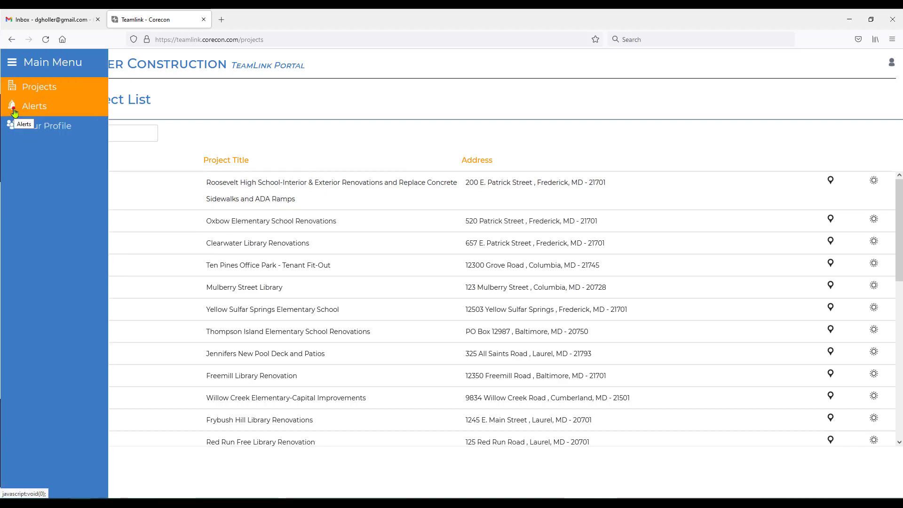
- Open Alerts, toggle No Past Due Alerts on and off so all 16 show, then focus Search
left_click(14, 112)
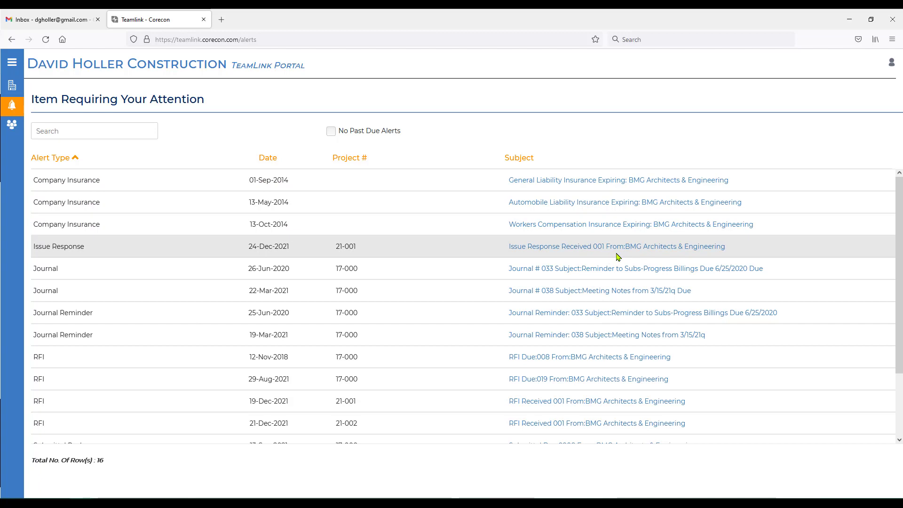
left_click(332, 132)
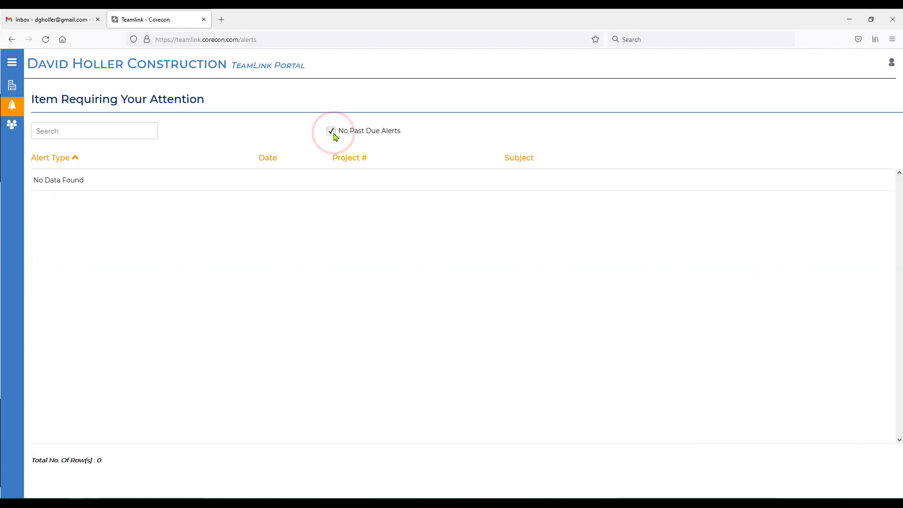
left_click(332, 133)
left_click(93, 133)
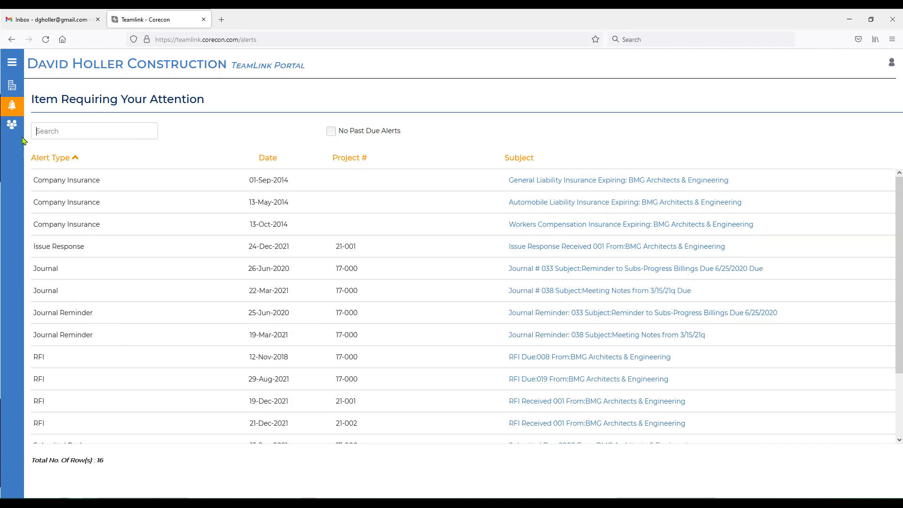
- Review Your Profile's contacts, insurance and license records, then return to the Active Project List
mouse_move(15, 134)
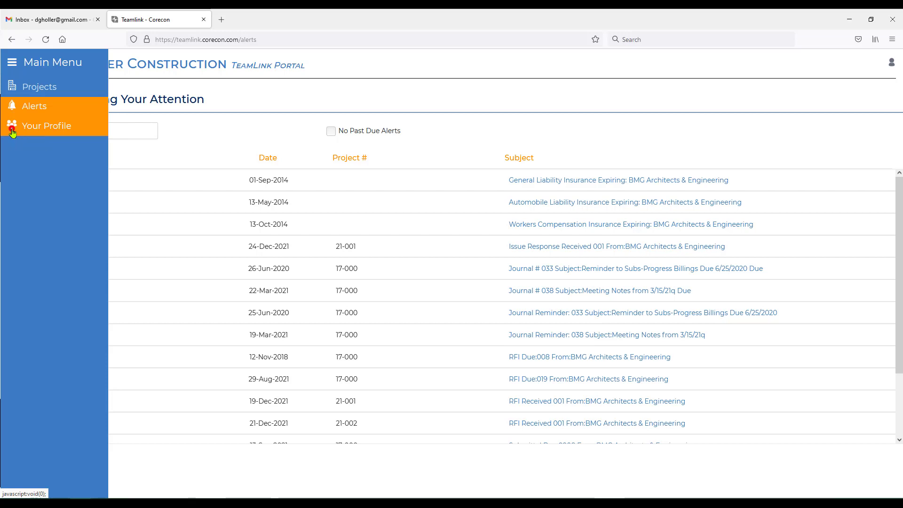
left_click(13, 132)
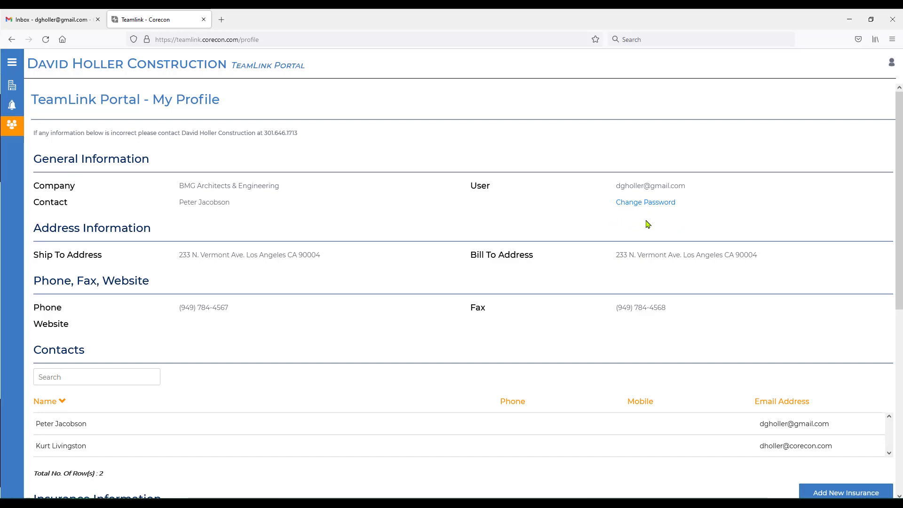
scroll(250, 332, "down", 6)
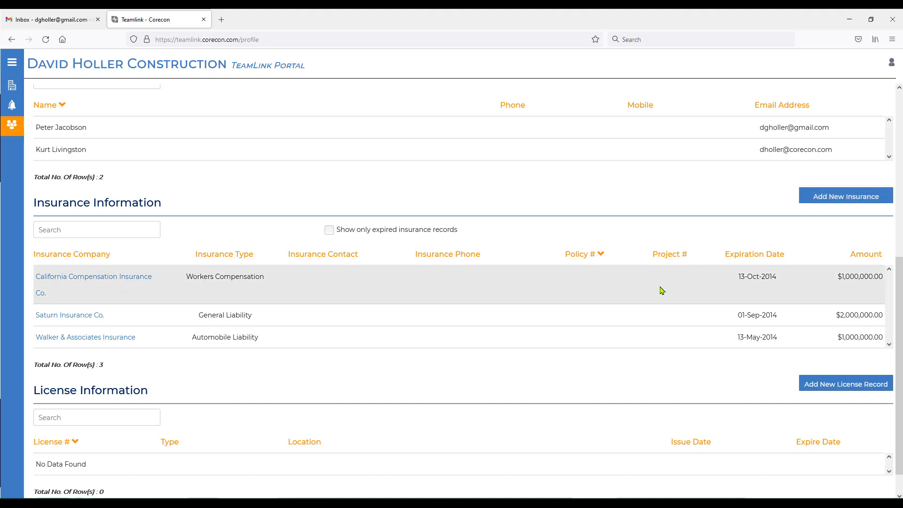
scroll(753, 330, "down", 1)
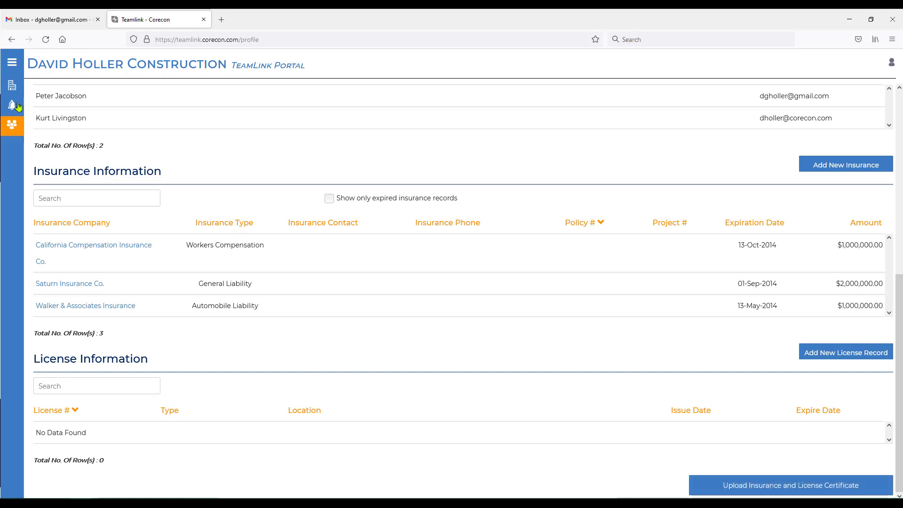
mouse_move(19, 107)
left_click(7, 88)
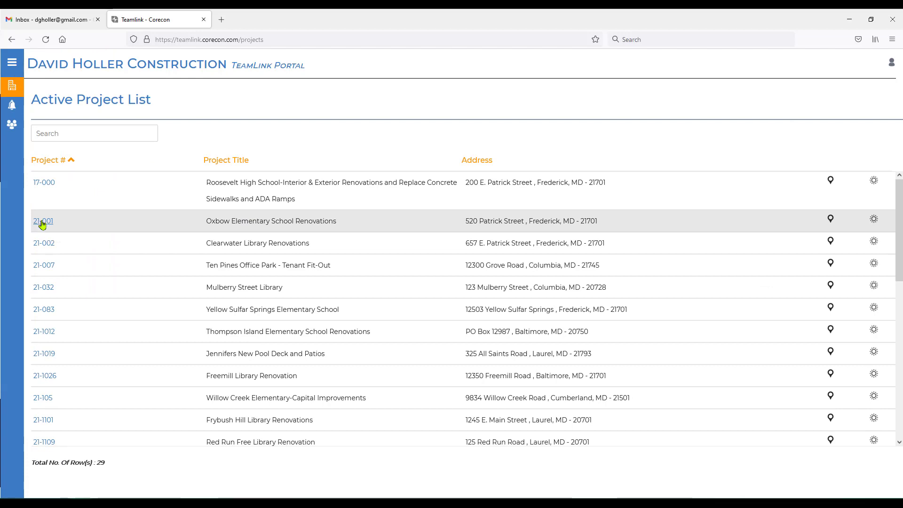
- Open project 21-001 Oxbow Elementary School Renovations and scroll to its December 2021 Alerts calendar
left_click(42, 222)
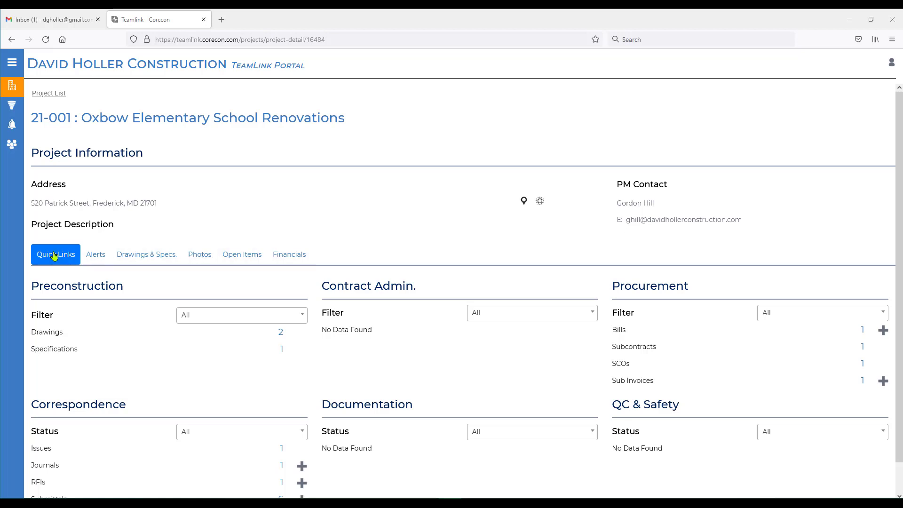
scroll(222, 215, "down", 1)
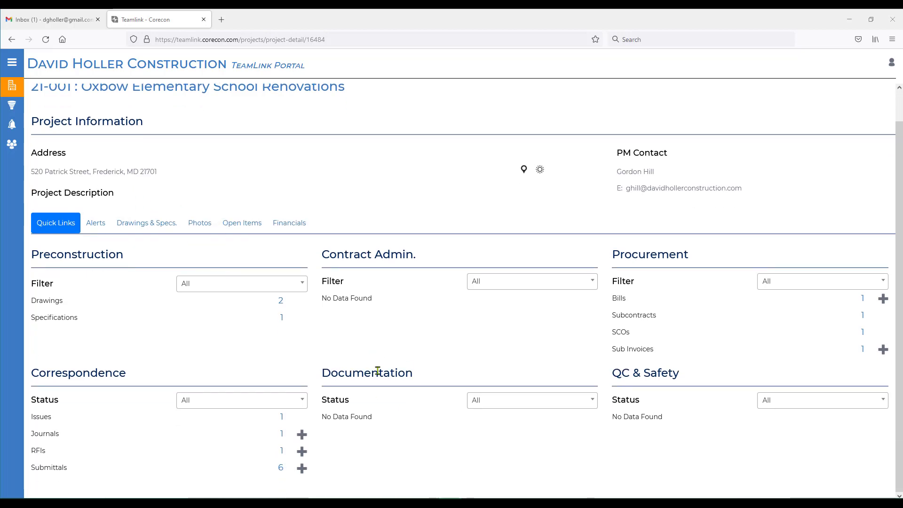
left_click(96, 224)
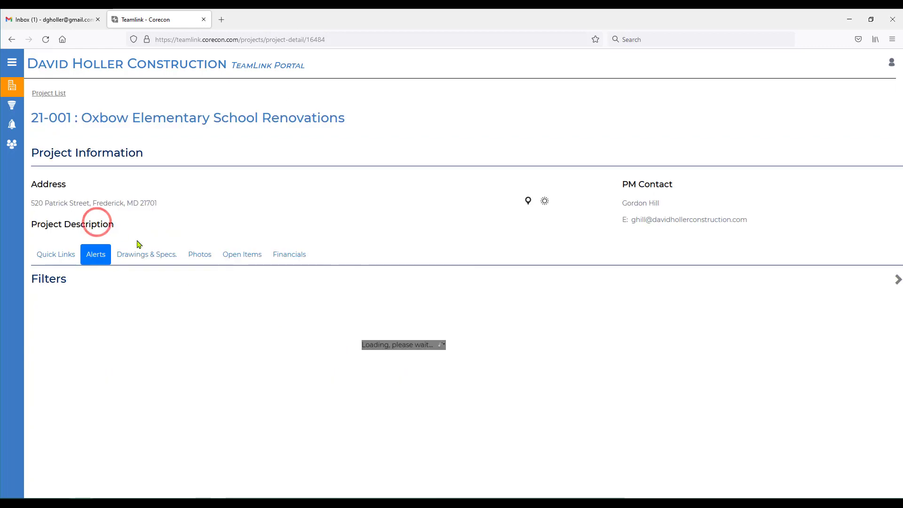
mouse_move(21, 121)
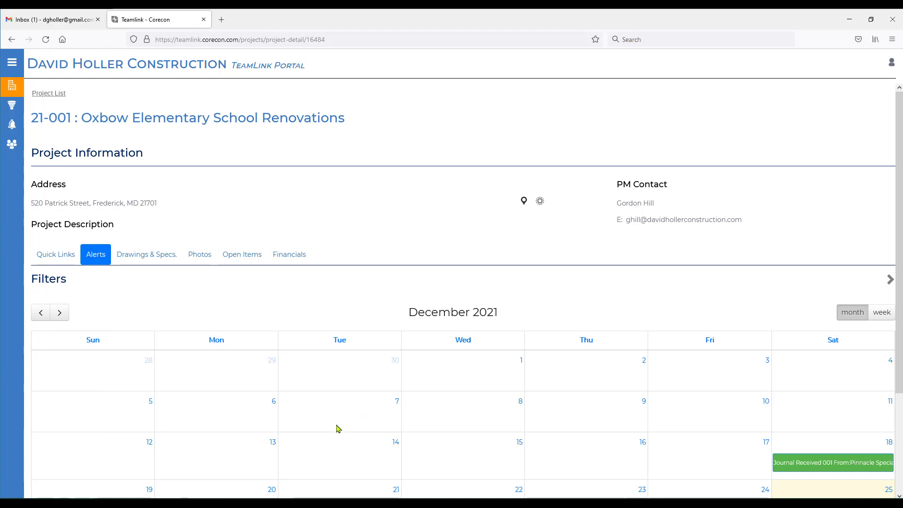
scroll(337, 428, "down", 3)
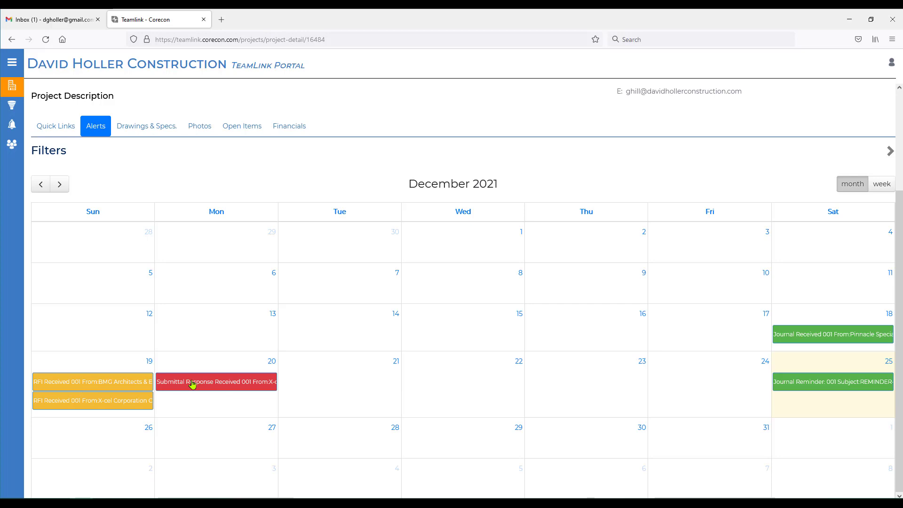
left_click(137, 127)
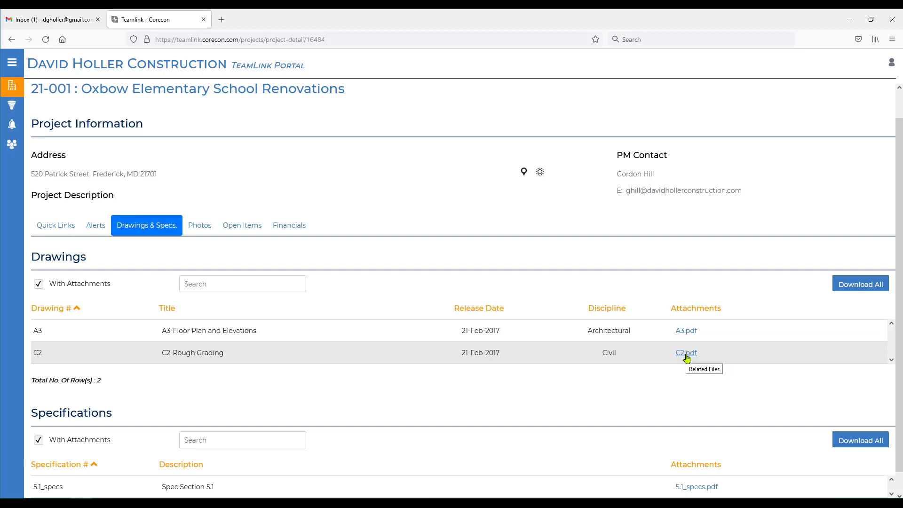
scroll(608, 411, "down", 1)
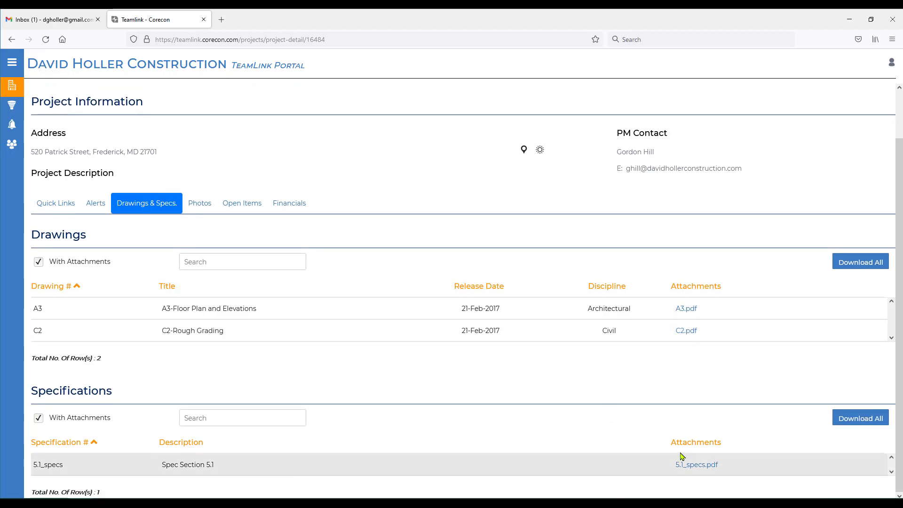
left_click(202, 203)
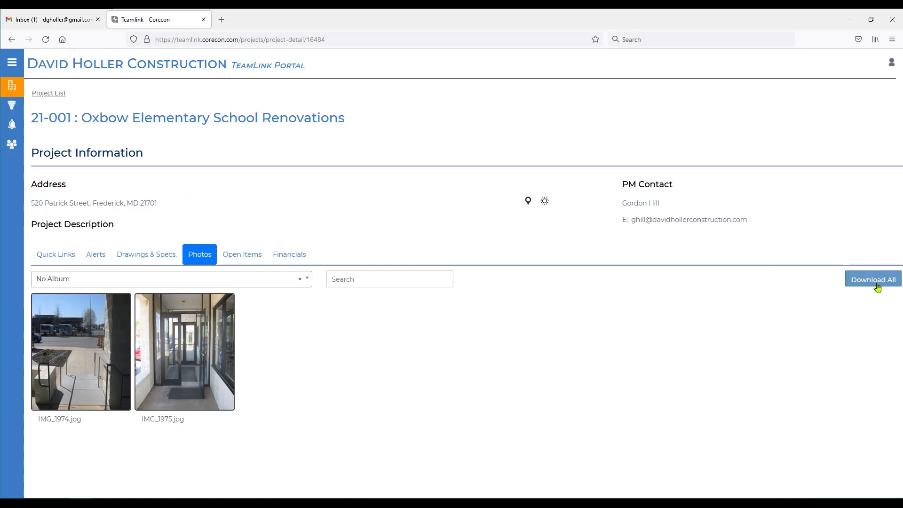
left_click(308, 281)
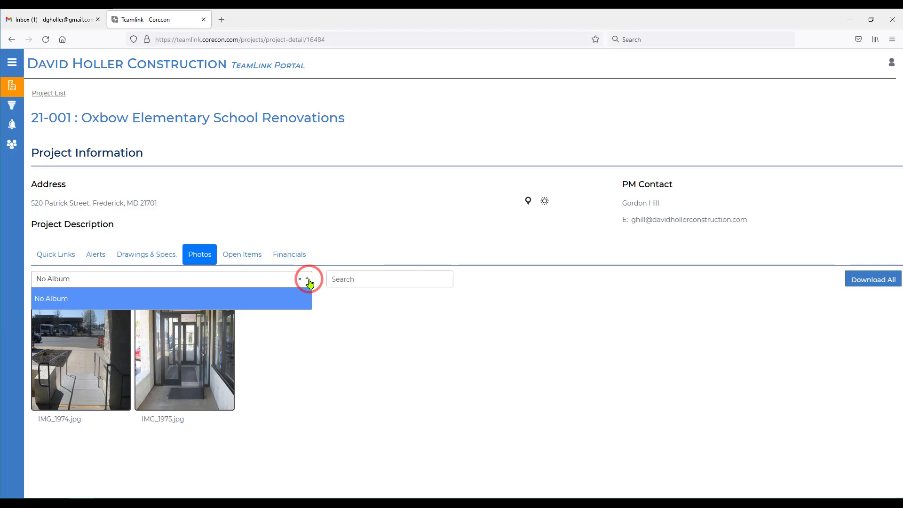
left_click(308, 280)
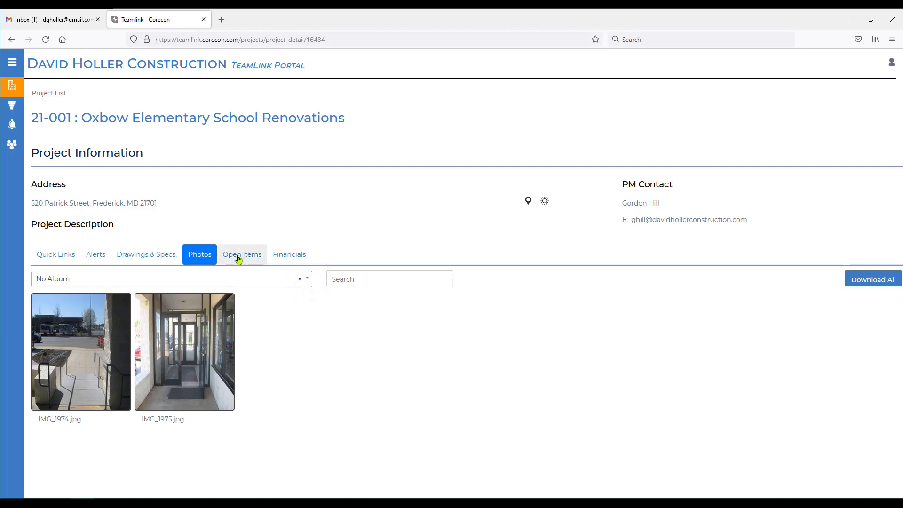
- Show project 21-001's Open Items: 1 issue, 1 journal and 3 submittals due within 7 days
left_click(239, 258)
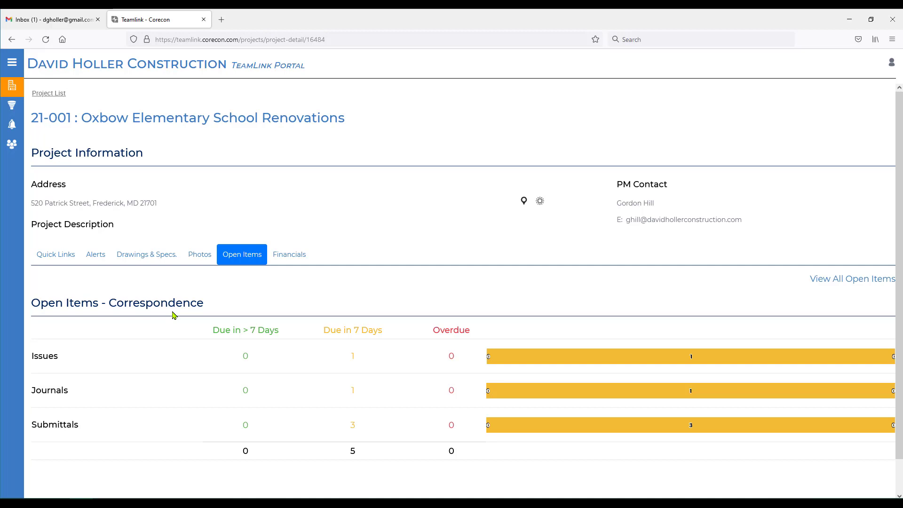
- Open the Financials tab and scroll through the financial summary and 5 insurance records
left_click(290, 257)
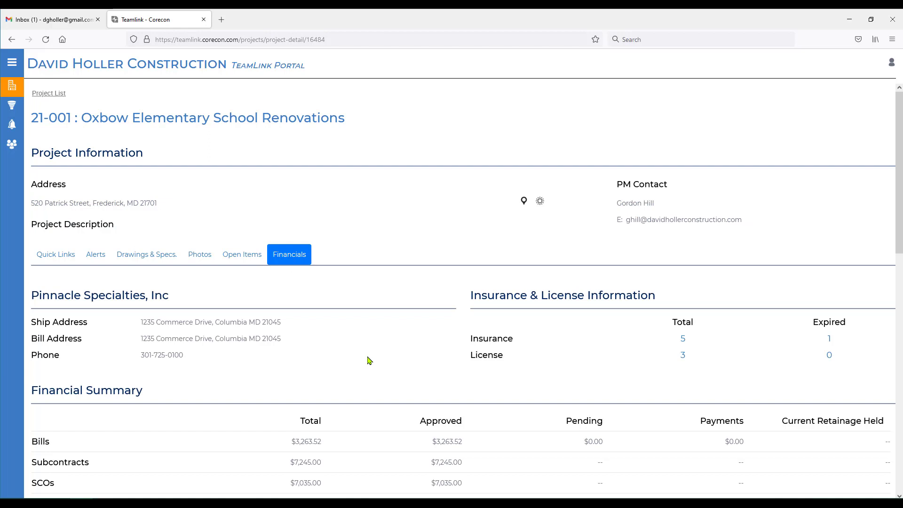
scroll(369, 360, "down", 3)
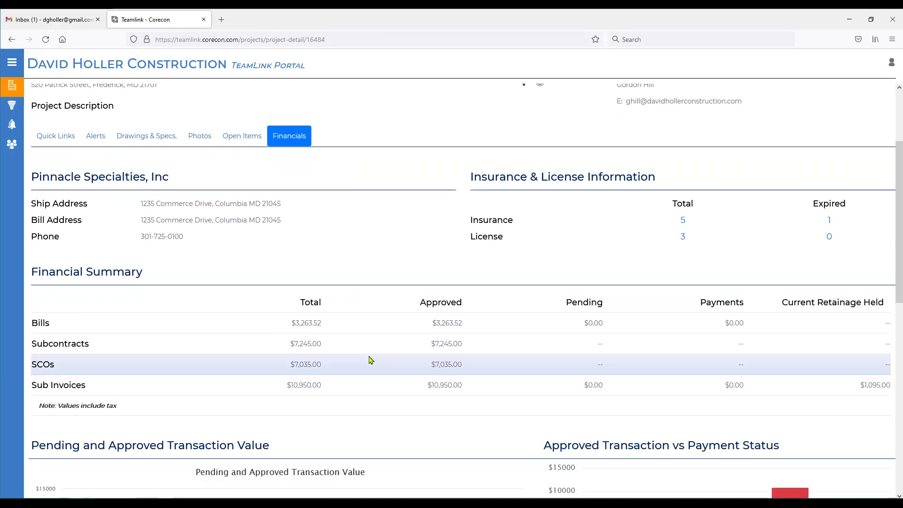
scroll(369, 361, "up", 1)
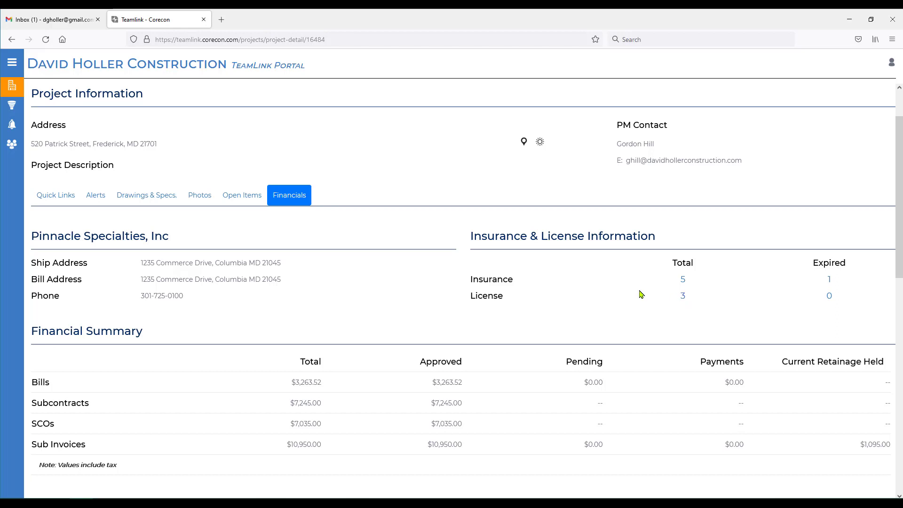
- Return to Quick Links, checking the Preconstruction and Procurement filters stay at All
left_click(55, 195)
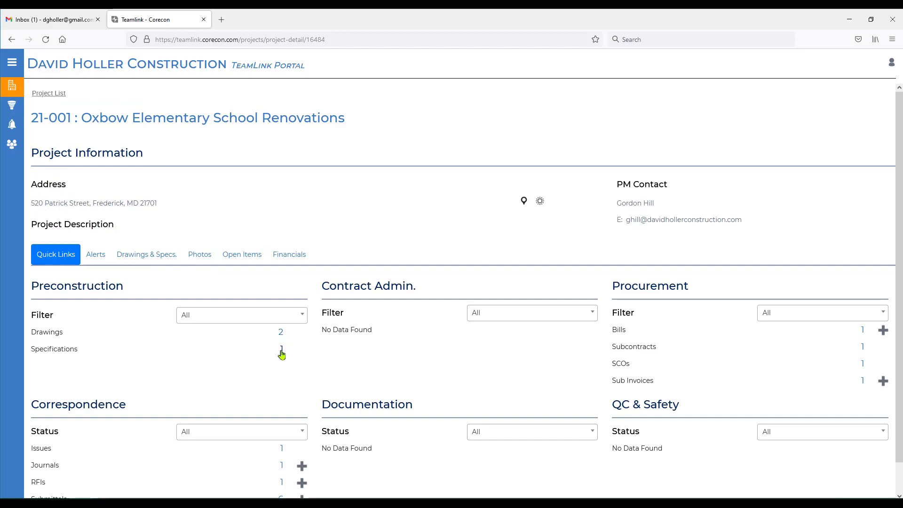
left_click(218, 316)
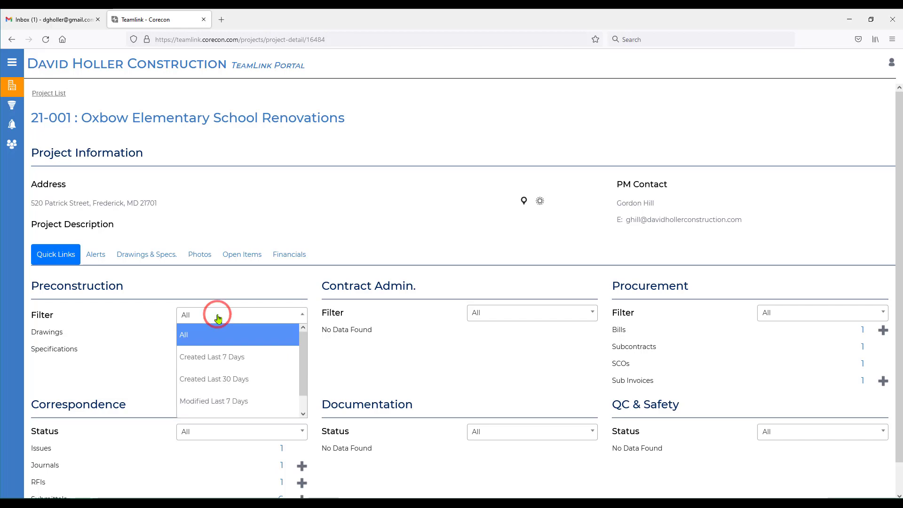
left_click(217, 315)
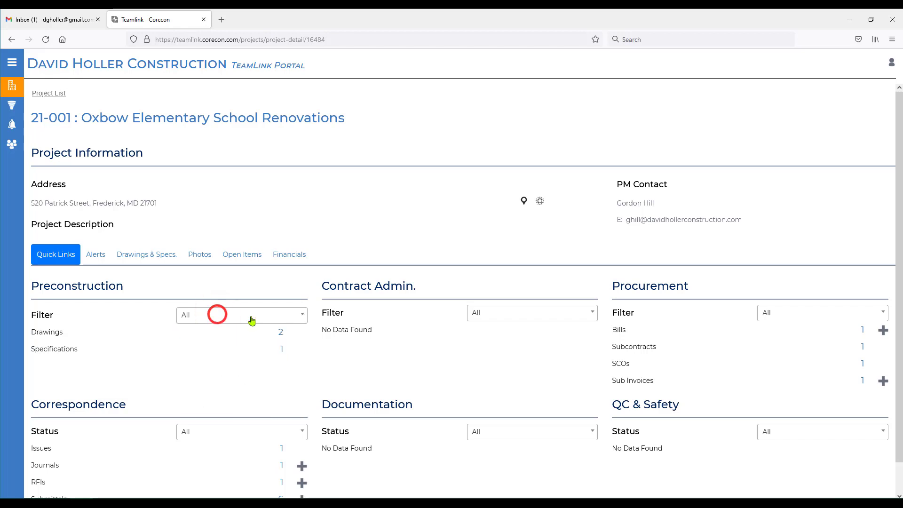
left_click(507, 315)
left_click(835, 315)
left_click(834, 315)
scroll(435, 440, "down", 1)
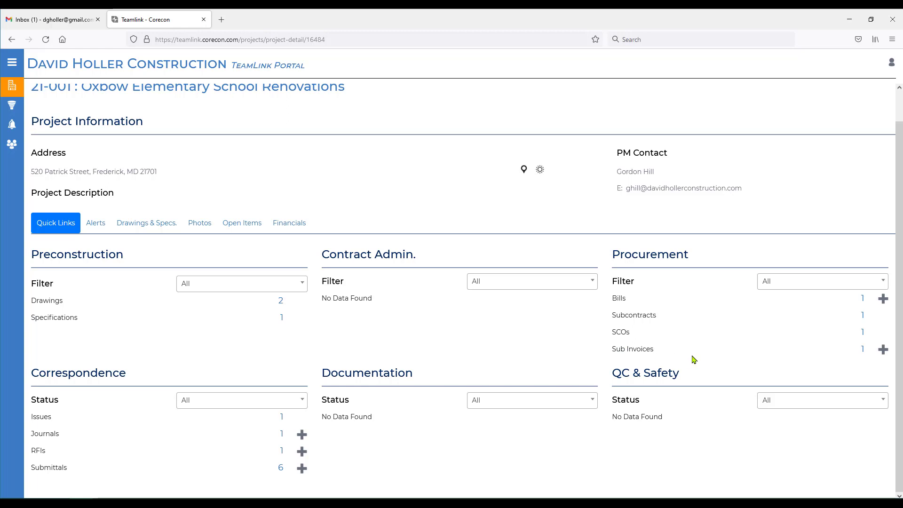
scroll(198, 307, "down", 2)
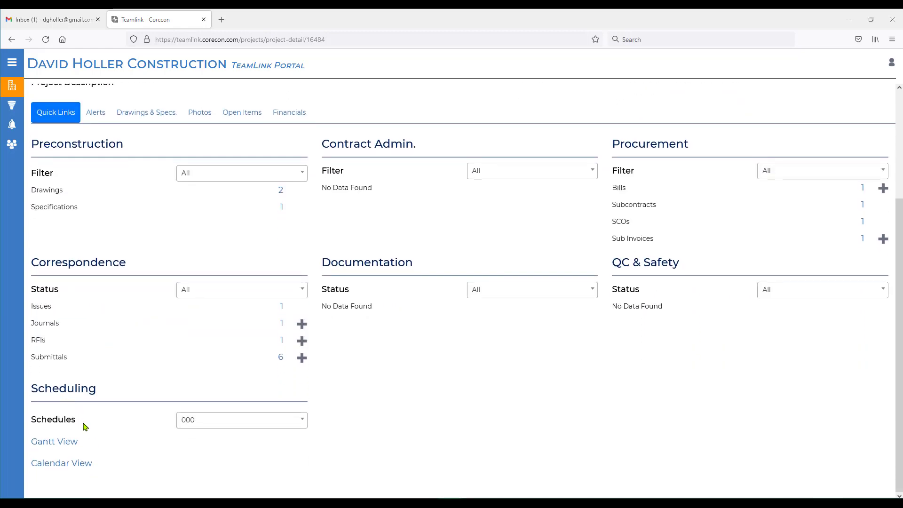
left_click(300, 421)
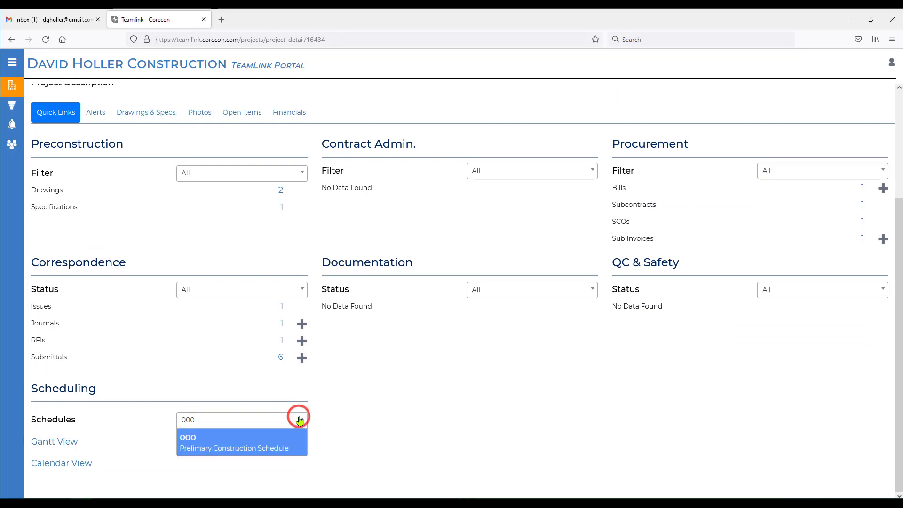
left_click(301, 421)
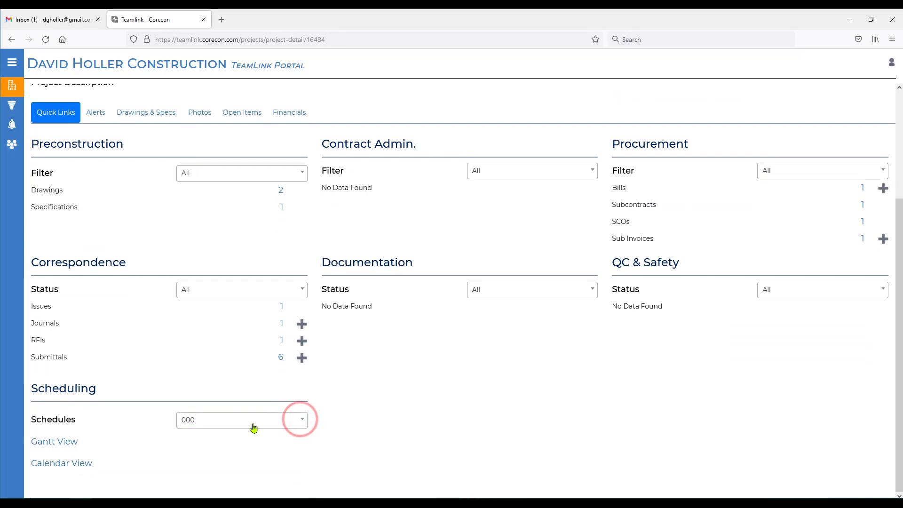
left_click(43, 443)
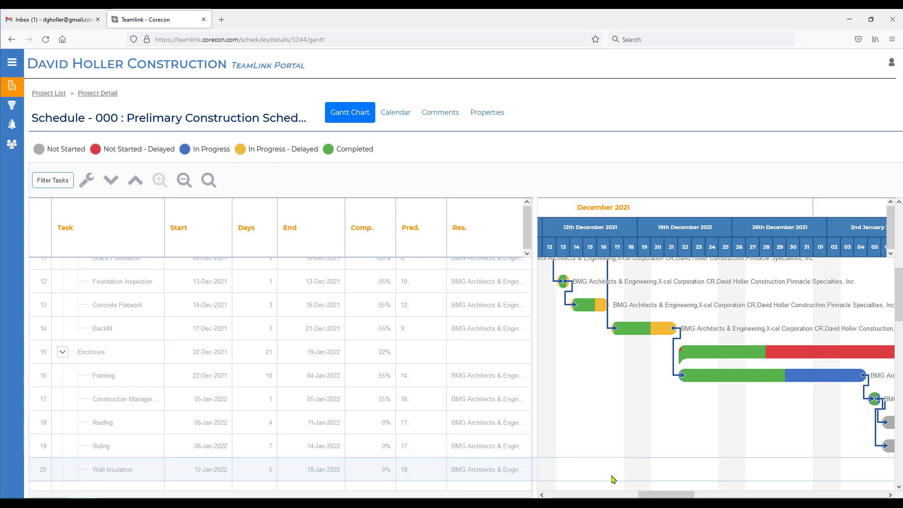
left_click(96, 94)
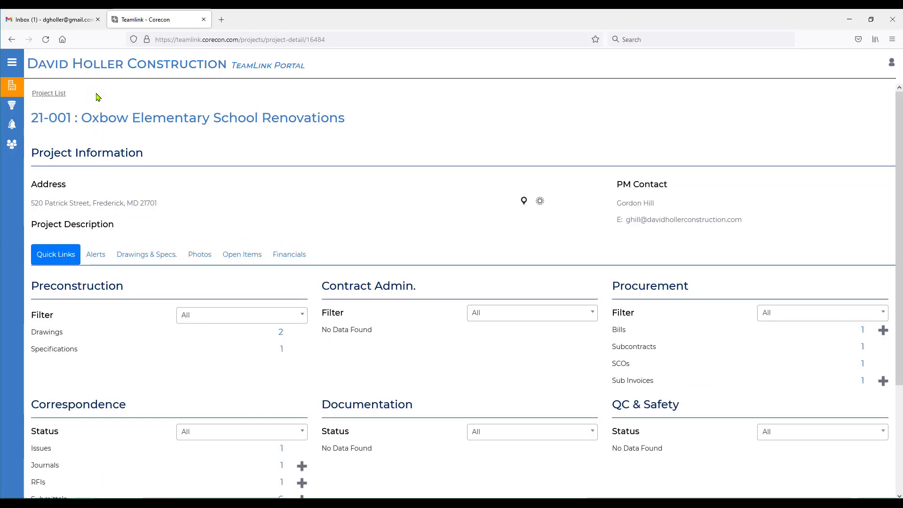
mouse_move(9, 84)
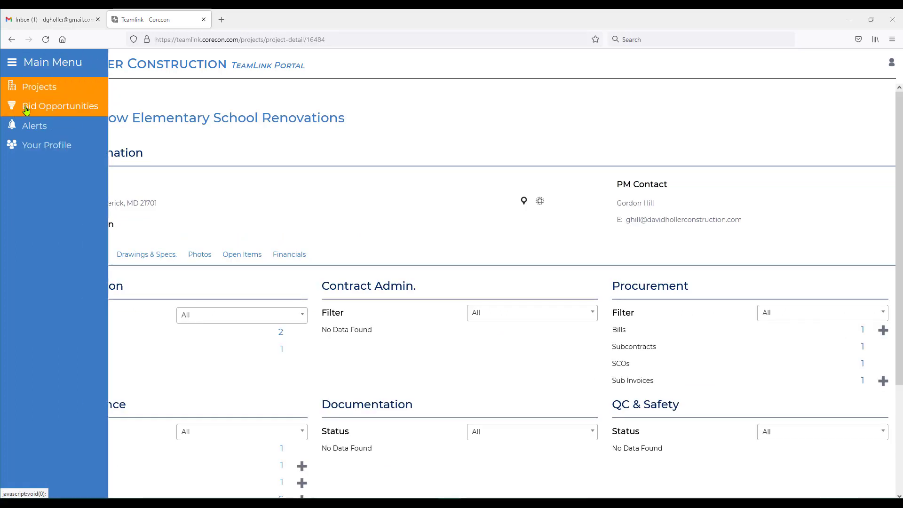
left_click(26, 110)
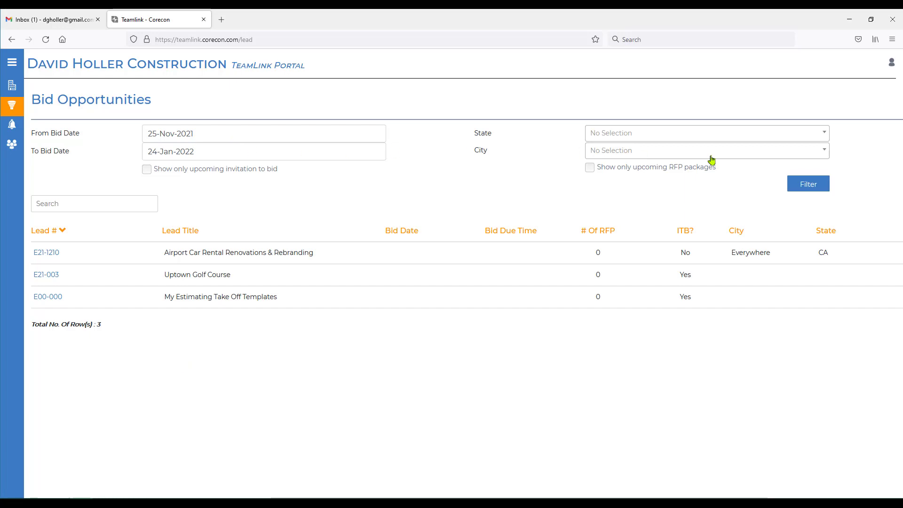
left_click(22, 86)
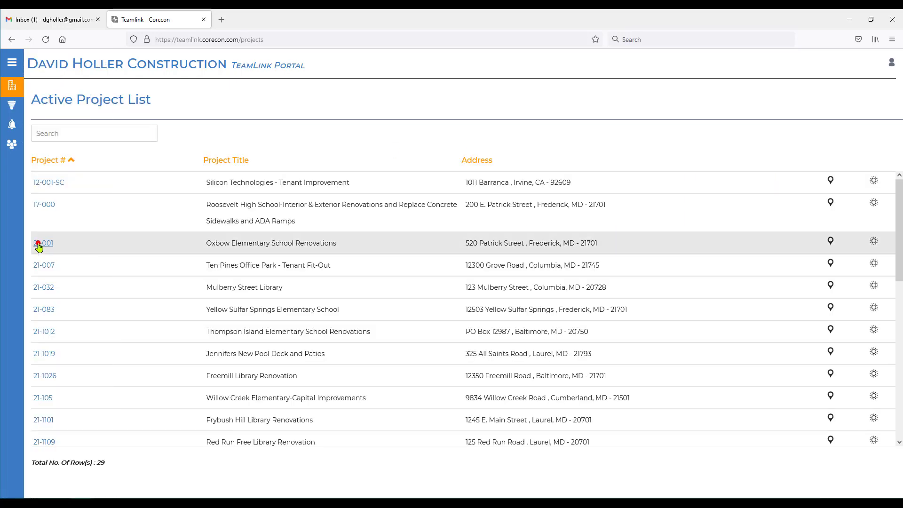
left_click(39, 246)
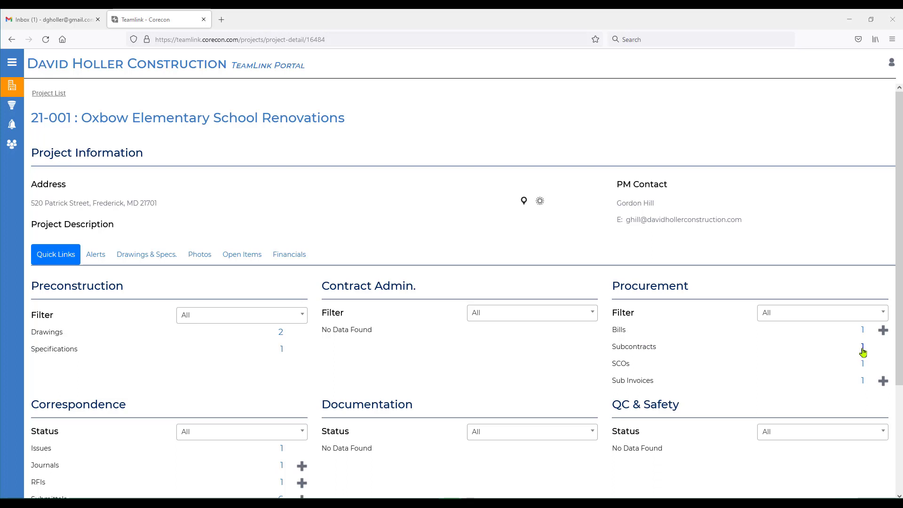
left_click(862, 348)
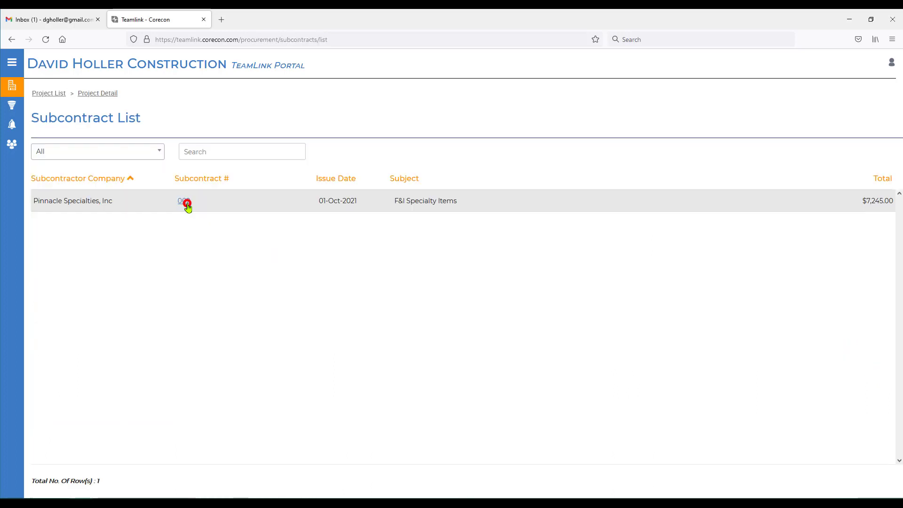
left_click(183, 202)
scroll(492, 408, "down", 3)
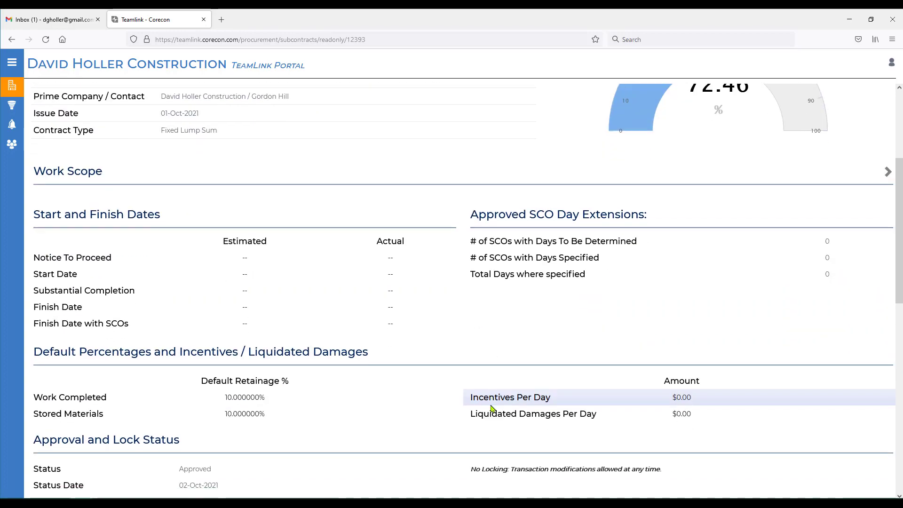
scroll(492, 408, "down", 5)
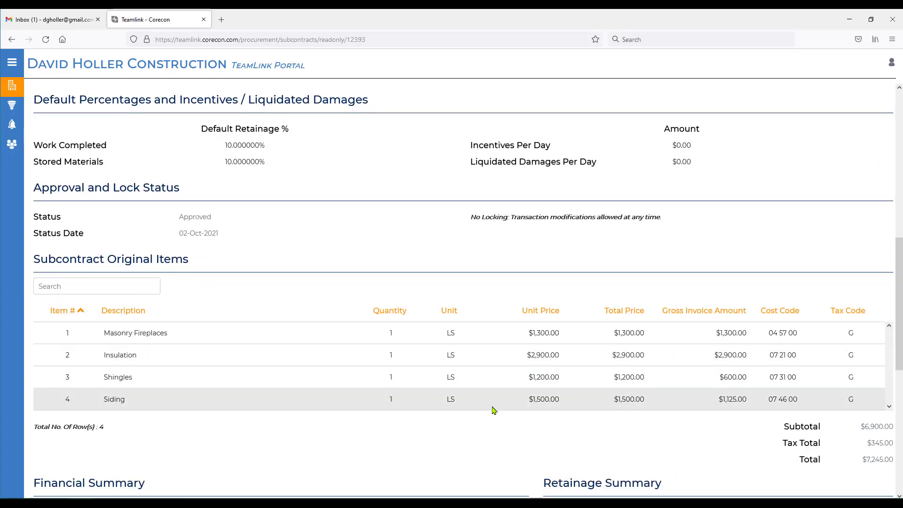
scroll(492, 410, "down", 4)
scroll(496, 411, "up", 3)
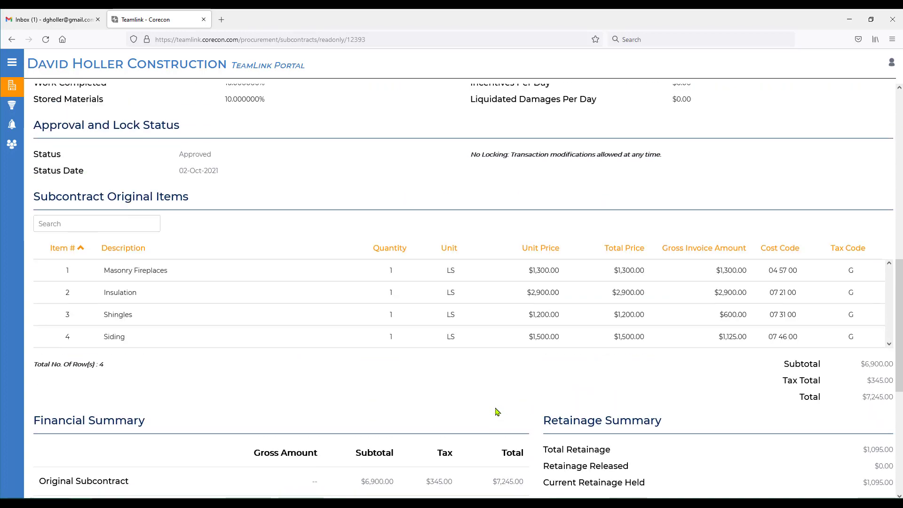
scroll(290, 407, "up", 5)
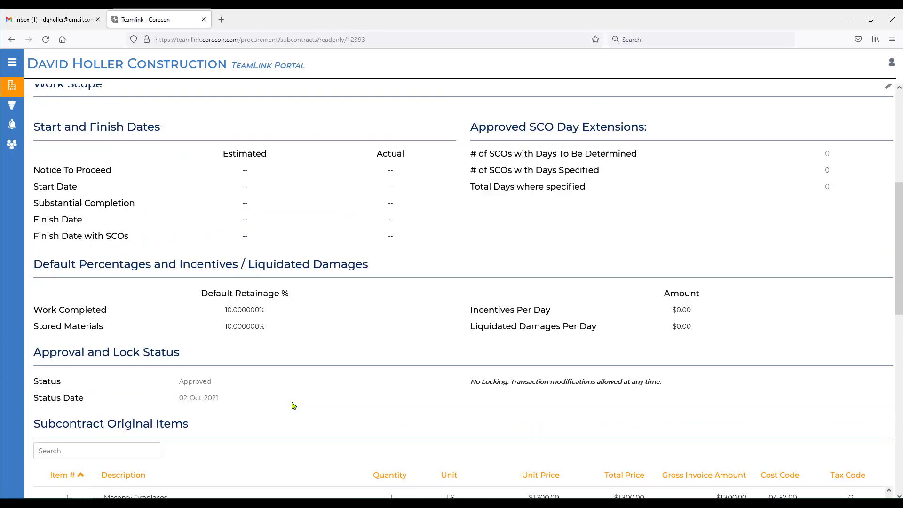
scroll(292, 405, "up", 6)
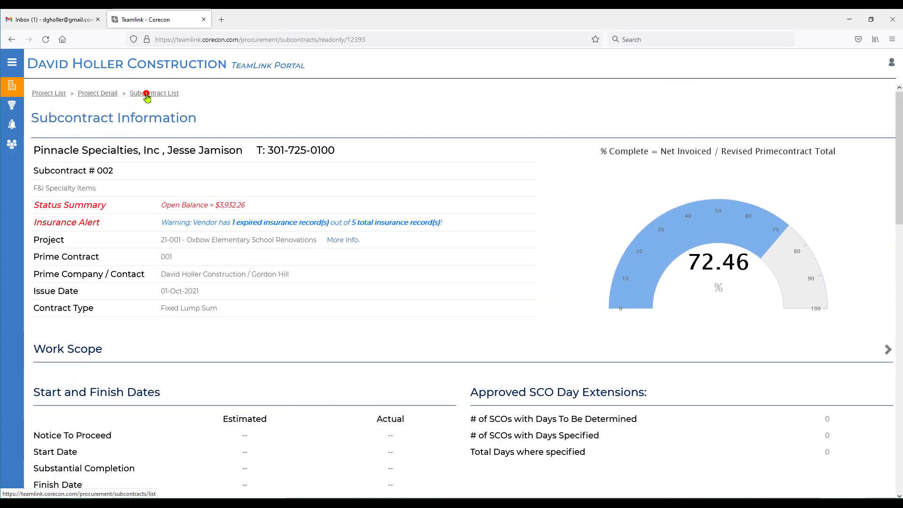
left_click(146, 96)
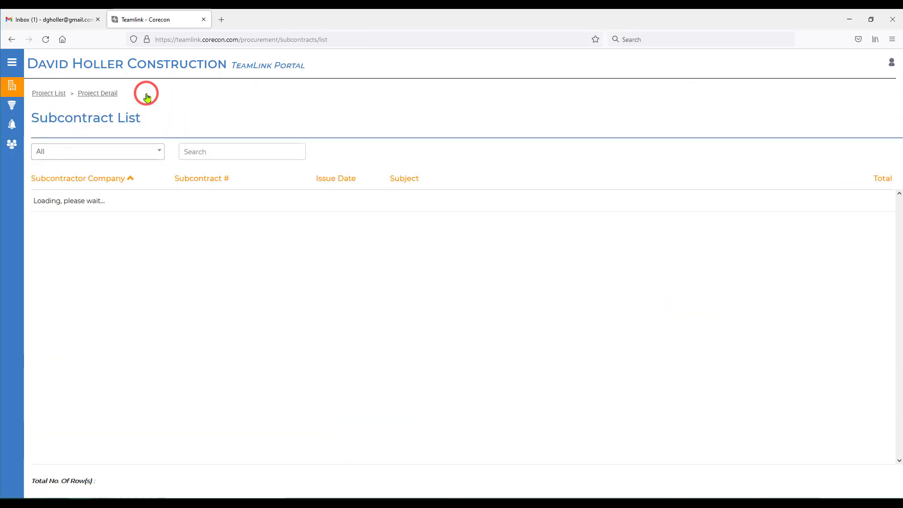
left_click(91, 96)
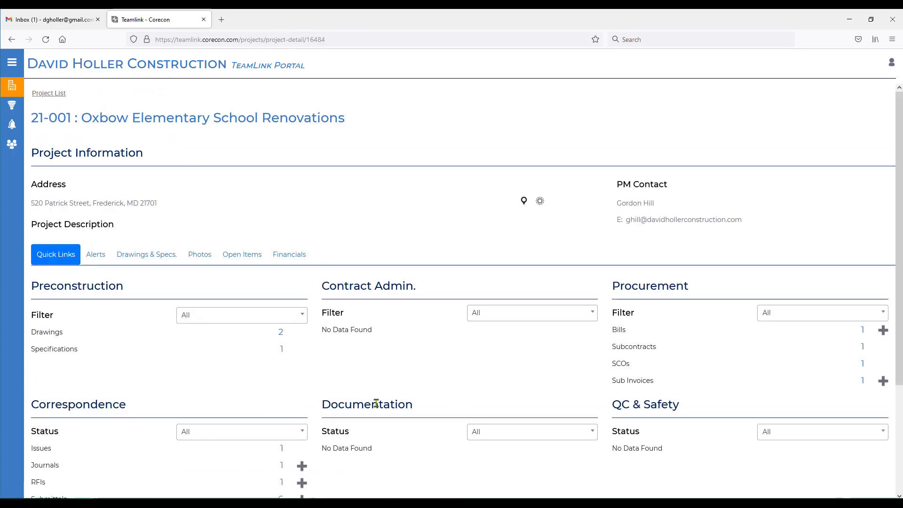
left_click(57, 259)
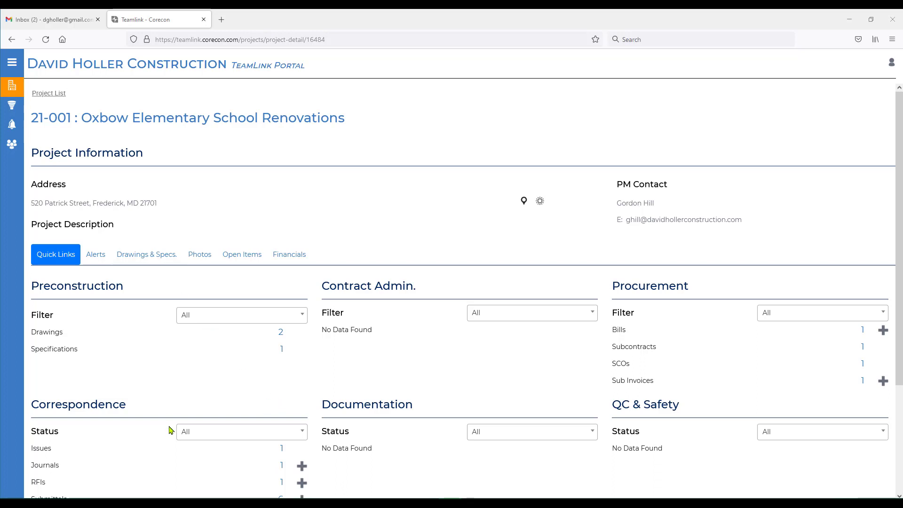
scroll(162, 417, "down", 3)
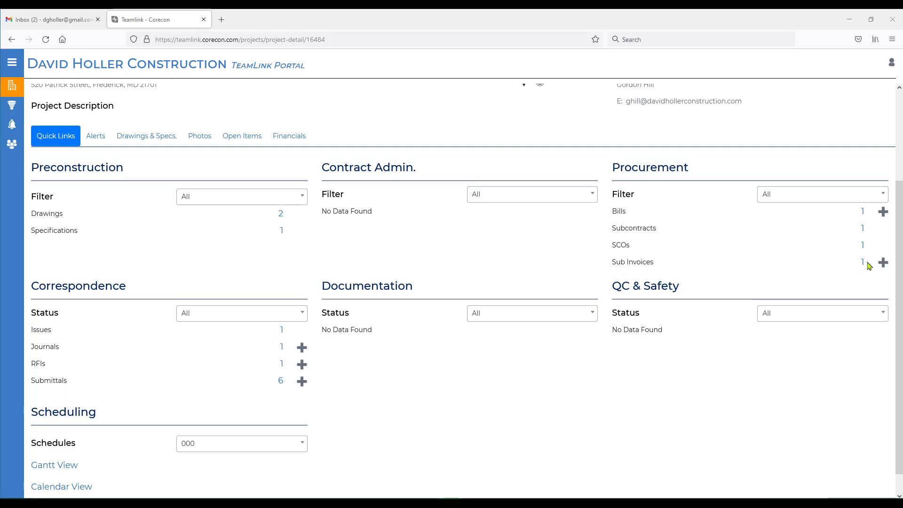
scroll(855, 273, "up", 3)
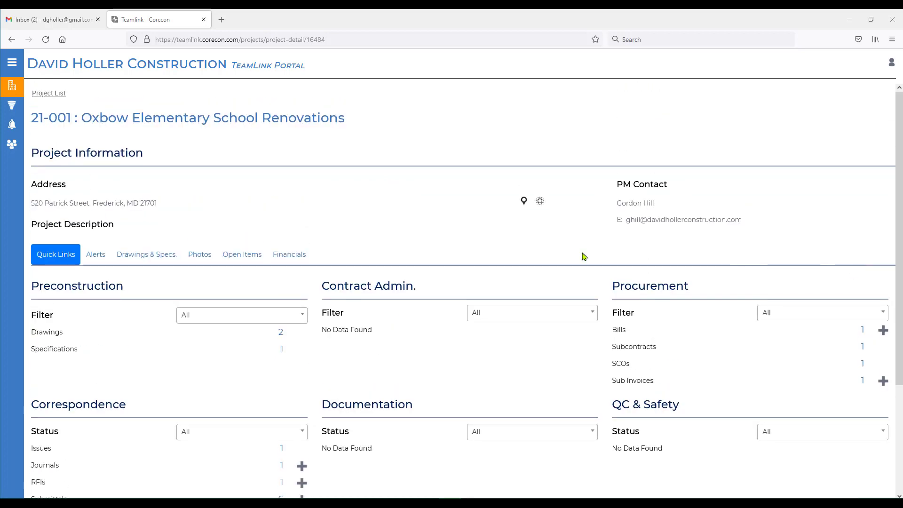